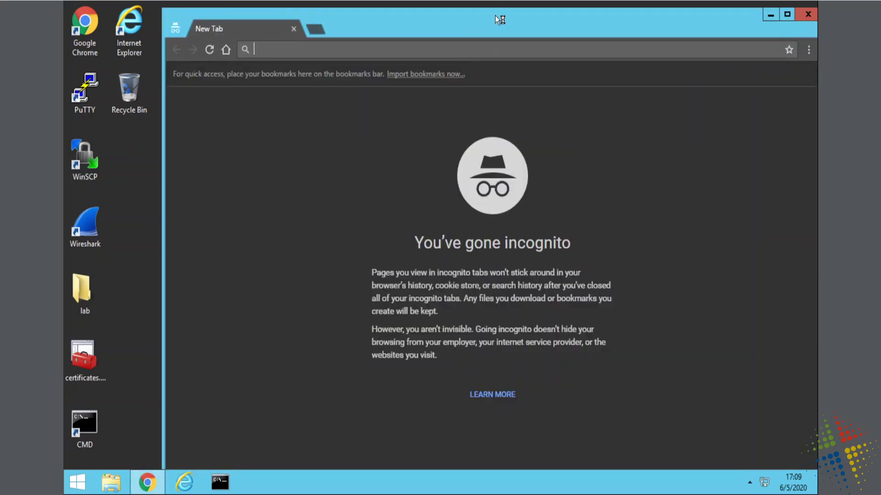
pyautogui.doubleClick(494, 15)
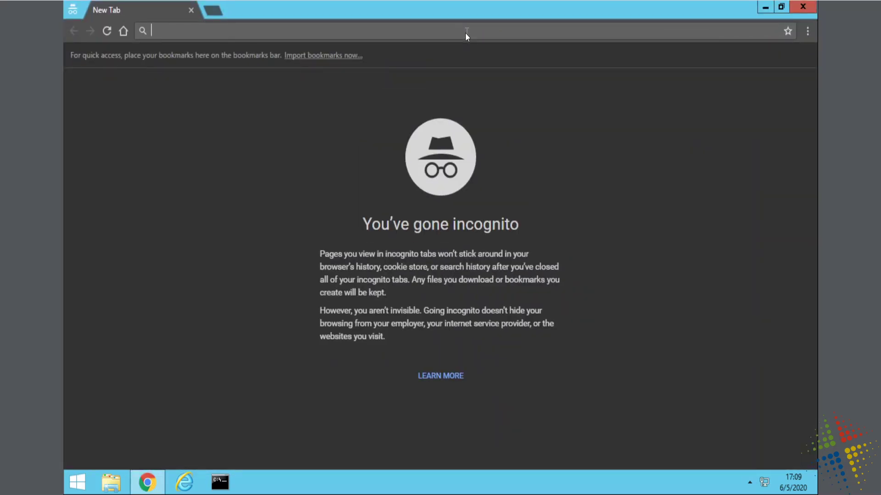
pyautogui.write('http')
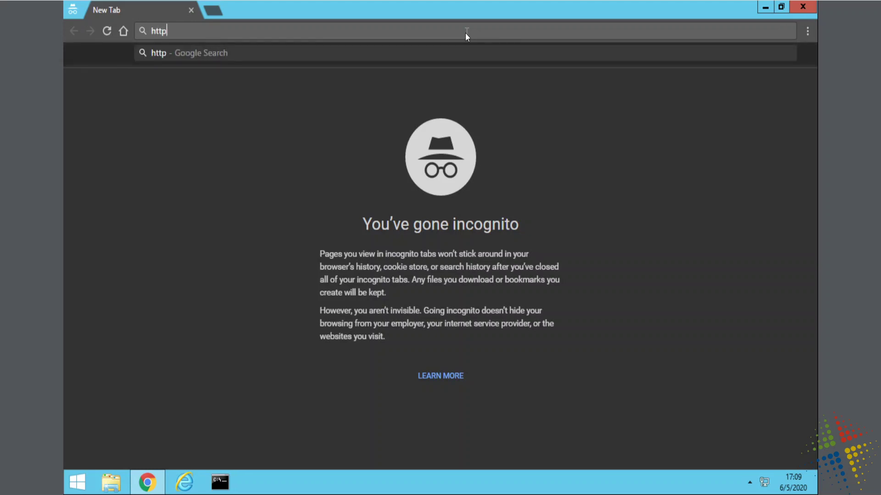
pyautogui.write('s://')
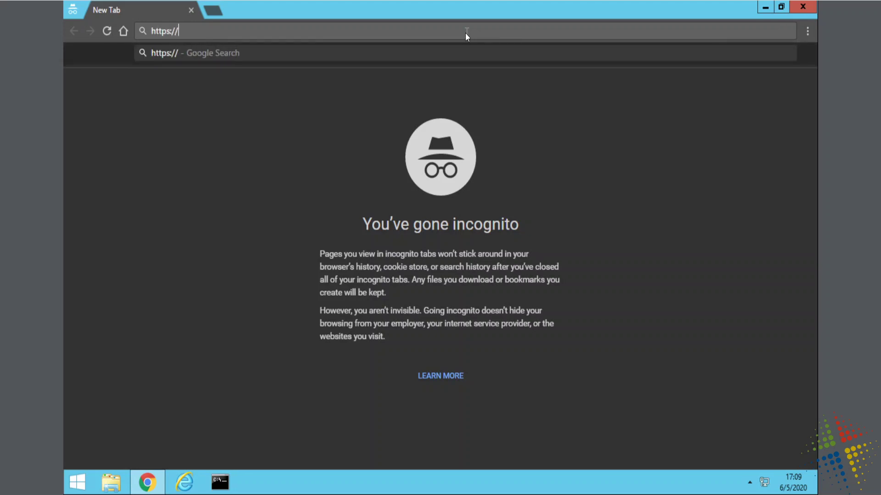
pyautogui.write('192.168.')
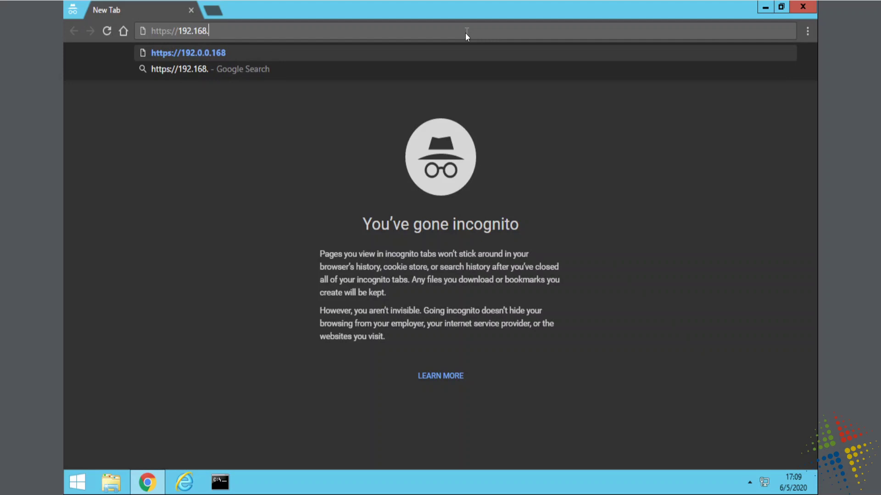
pyautogui.write('1.254')
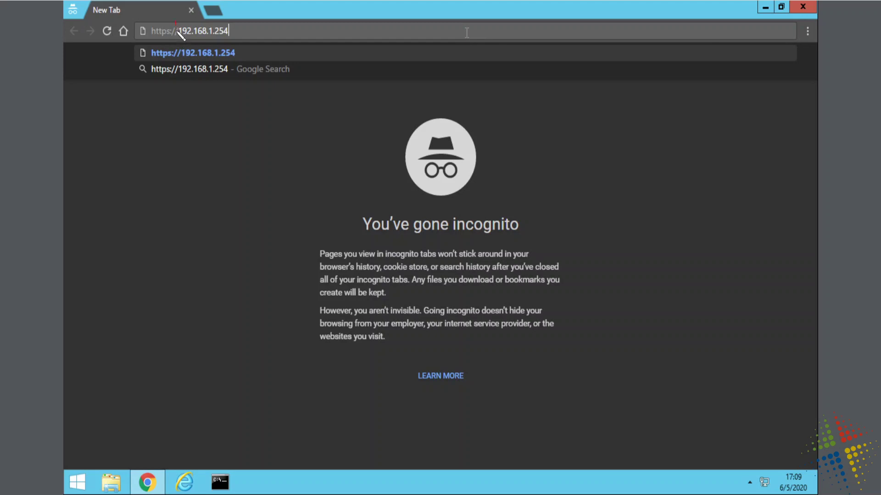
pyautogui.moveTo(177, 22); pyautogui.dragTo(164, 46)
pyautogui.moveTo(165, 92)
pyautogui.mouseDown()
pyautogui.moveTo(179, 112)
pyautogui.moveTo(147, 133)
pyautogui.mouseUp()
pyautogui.press('Escape')
pyautogui.press('Return')
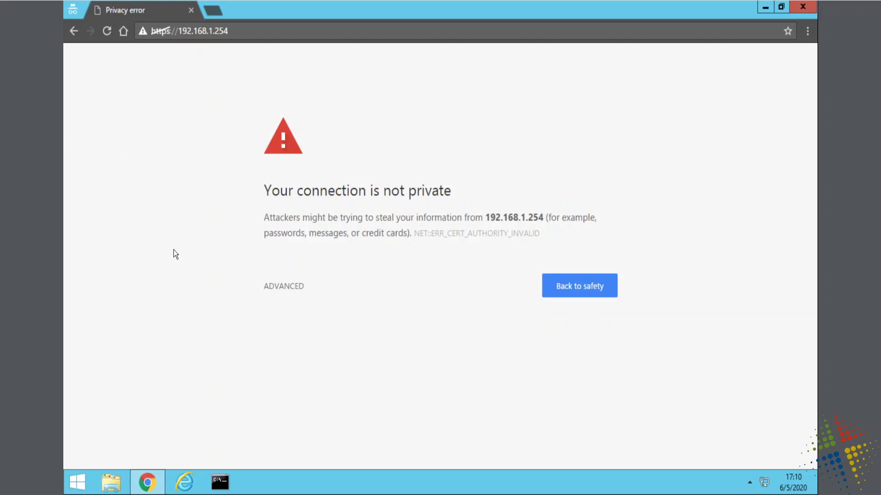
# - Bypass the certificate warning via Advanced and proceed to 192.168.1.254 (unsafe)
pyautogui.click(293, 287)
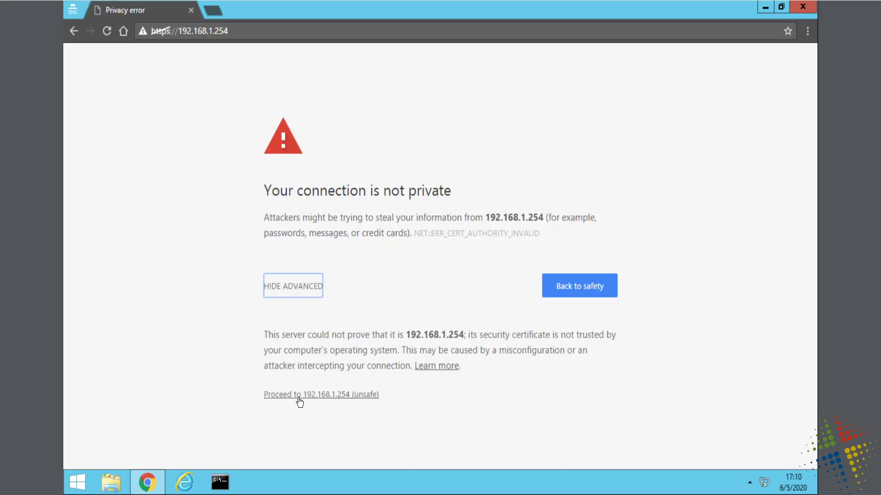
pyautogui.click(299, 395)
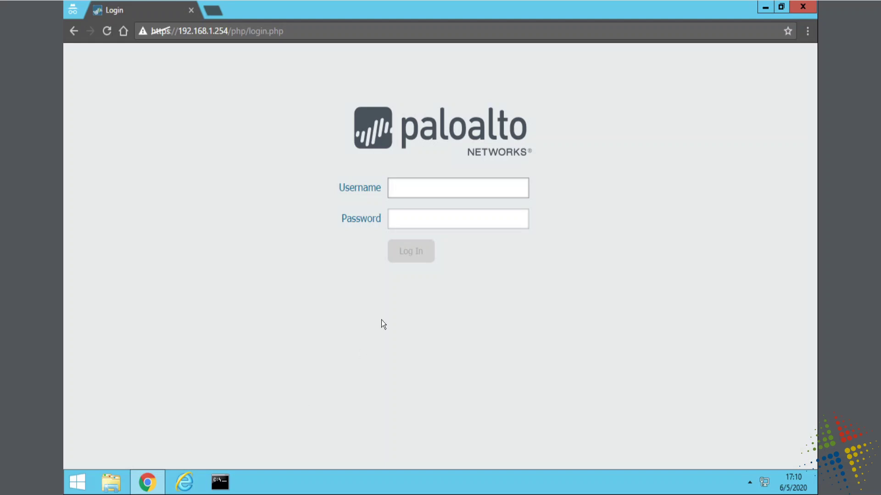
# - Log in to the firewall with the admin username and the account password
pyautogui.write('admin')
pyautogui.press('Tab')
pyautogui.write('admin')
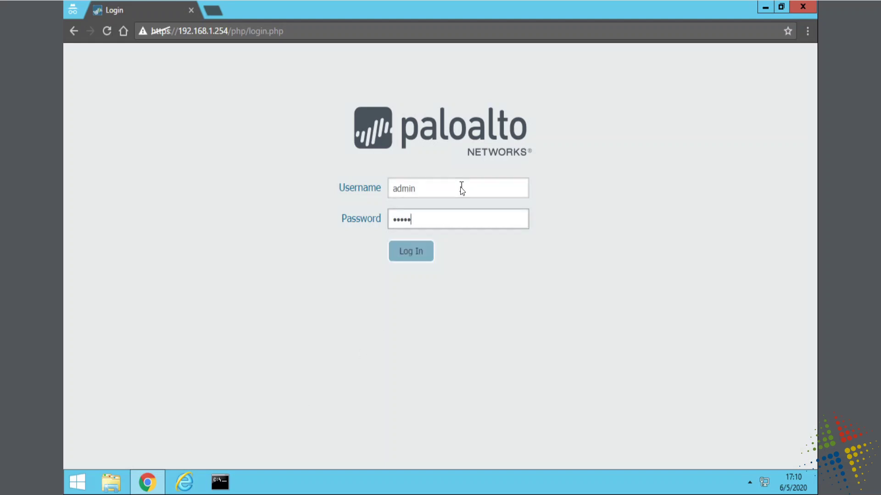
pyautogui.press('Return')
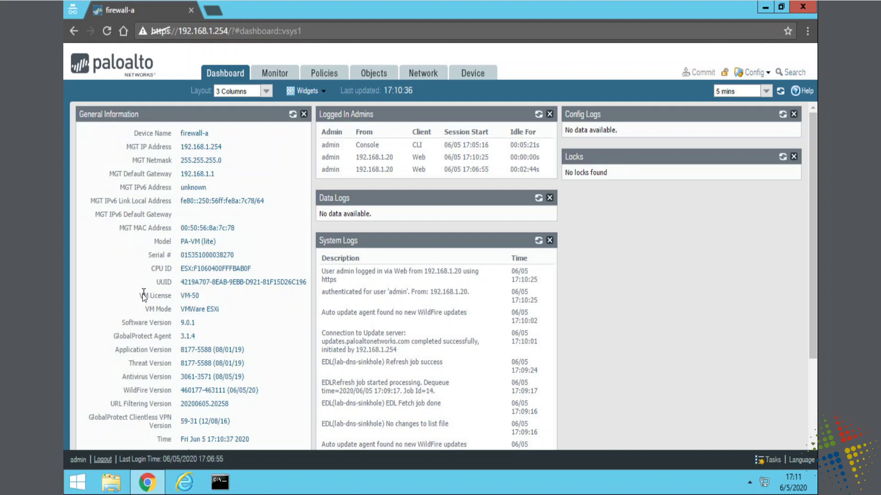
pyautogui.moveTo(143, 295); pyautogui.dragTo(212, 309)
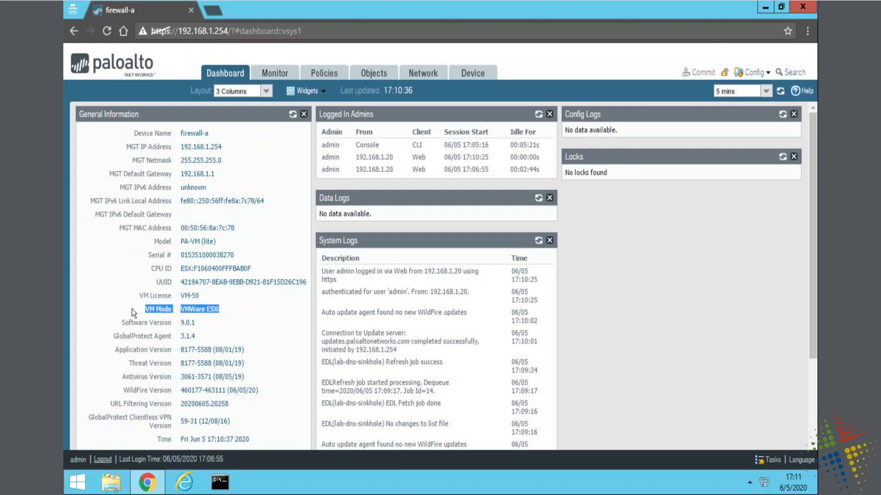
pyautogui.moveTo(123, 349); pyautogui.dragTo(244, 390)
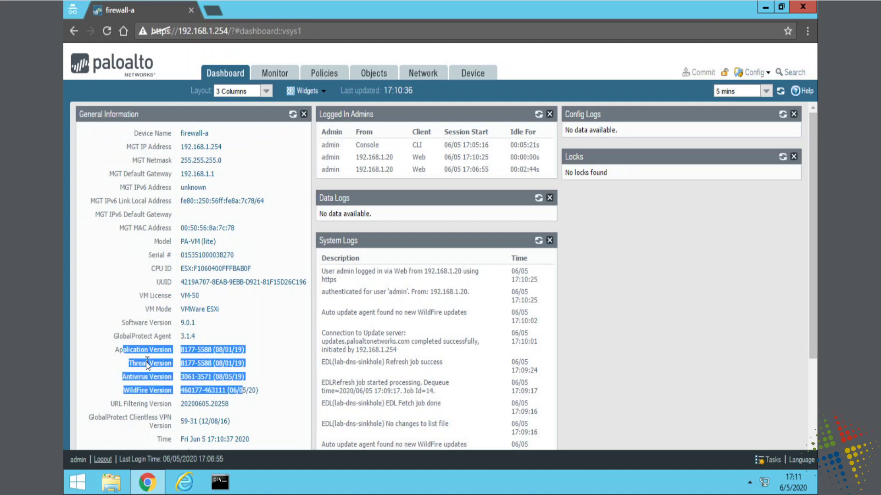
# - Browse the traffic logs, security rules, address objects and interfaces, ending in Device
pyautogui.click(272, 80)
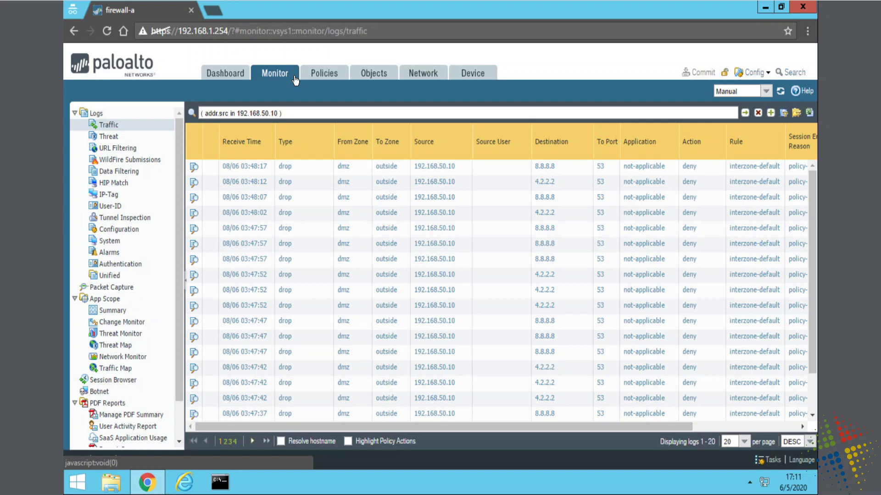
pyautogui.click(326, 76)
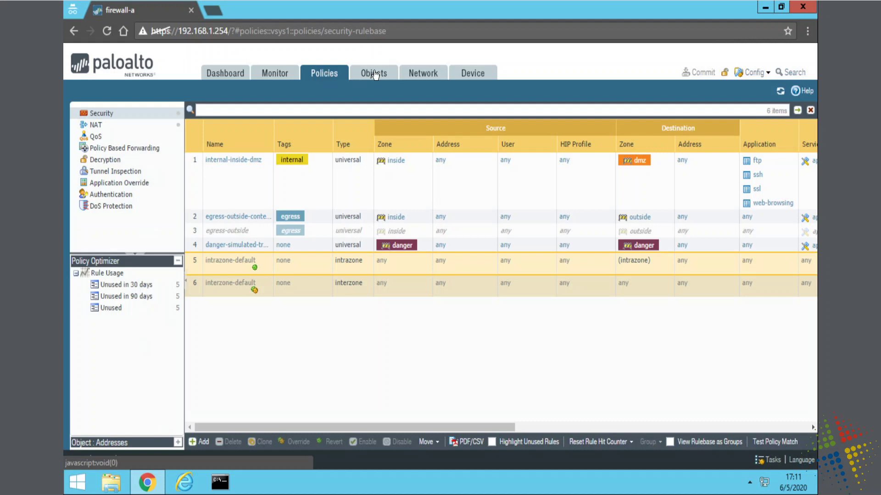
pyautogui.click(374, 74)
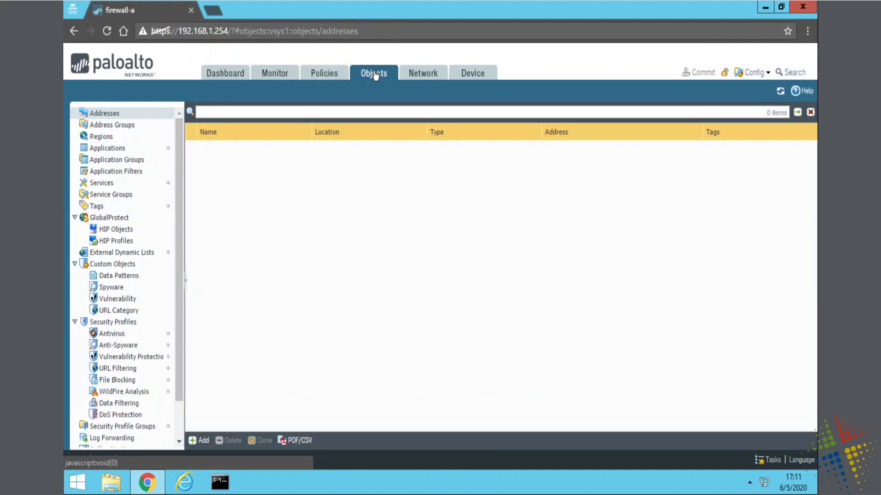
pyautogui.click(436, 73)
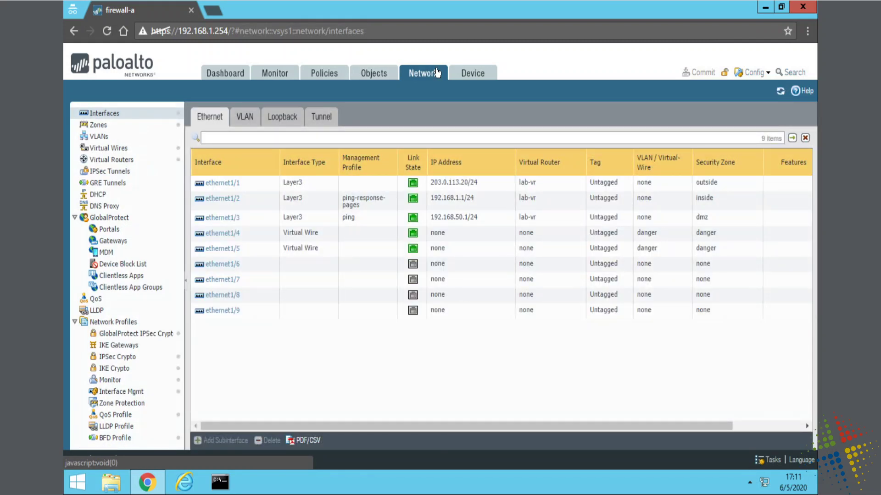
pyautogui.click(476, 74)
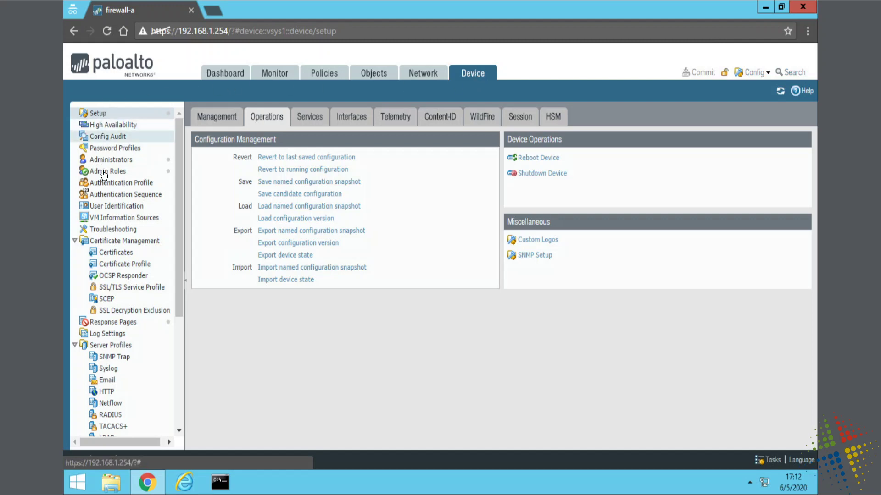
# - Open the Device Licenses page and highlight the PA-VM license dates
pyautogui.moveTo(179, 216); pyautogui.dragTo(177, 343)
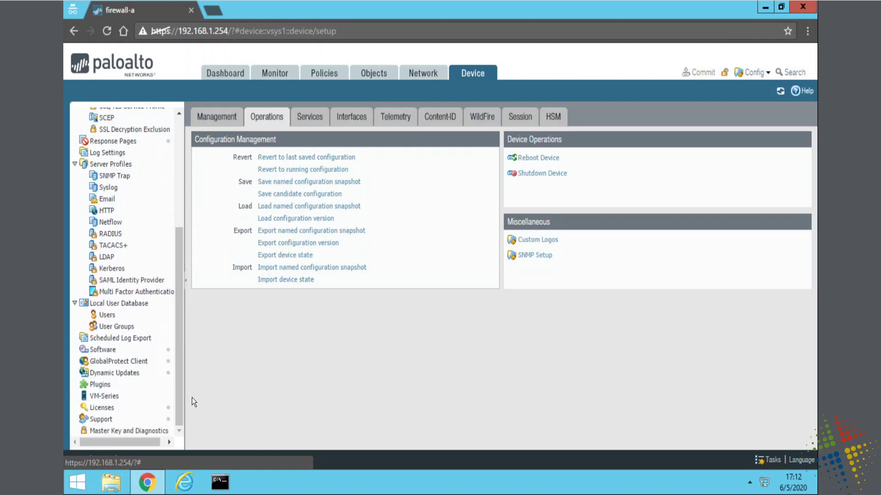
pyautogui.click(121, 411)
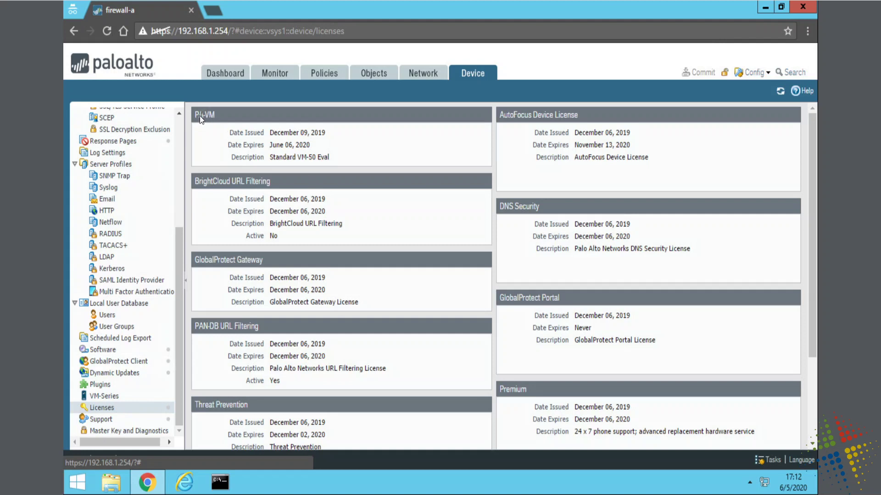
pyautogui.moveTo(230, 132); pyautogui.dragTo(345, 158)
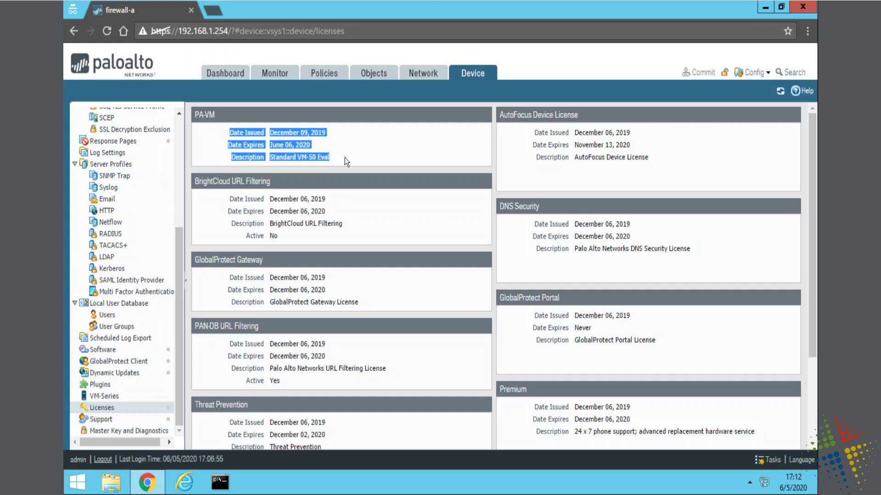
# - Highlight the BrightCloud, GlobalProtect, PAN-DB and Threat Prevention license dates
pyautogui.moveTo(238, 199); pyautogui.dragTo(333, 227)
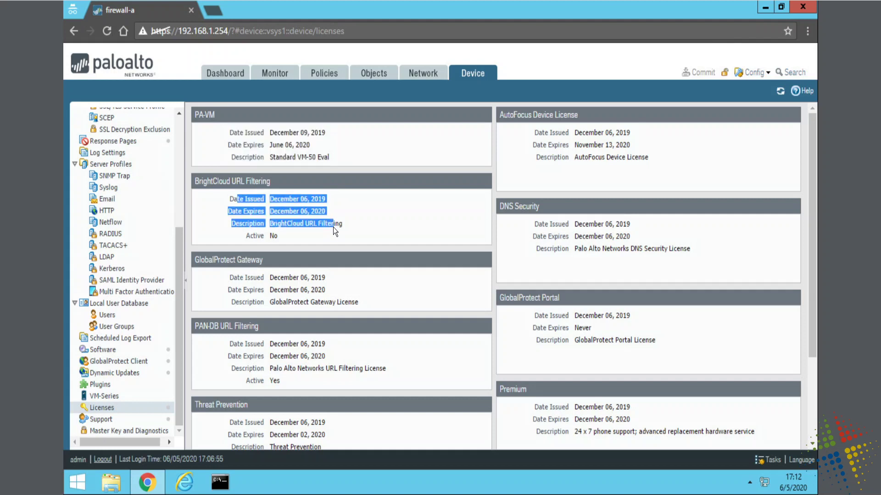
pyautogui.moveTo(247, 277); pyautogui.dragTo(357, 313)
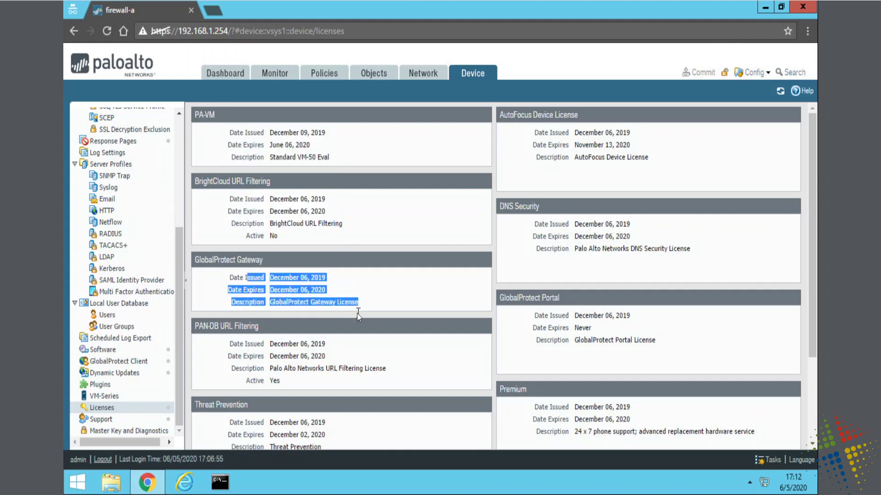
pyautogui.moveTo(250, 342); pyautogui.dragTo(448, 447)
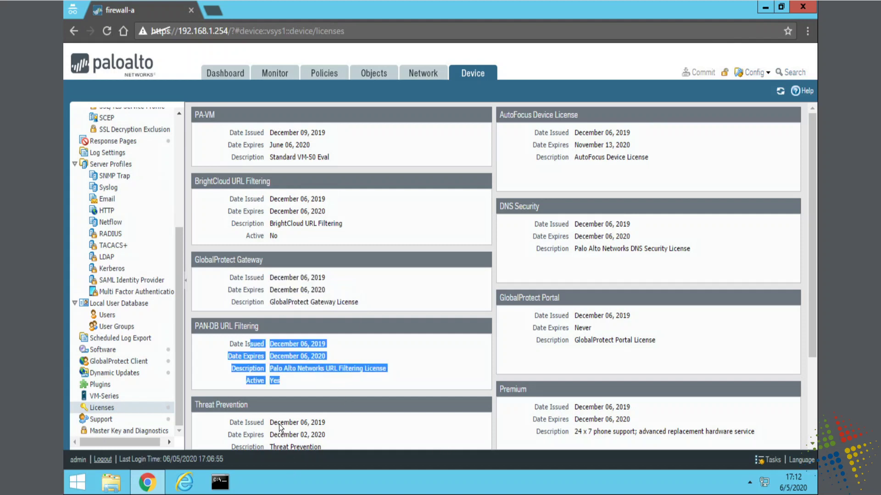
pyautogui.moveTo(279, 425); pyautogui.dragTo(321, 445)
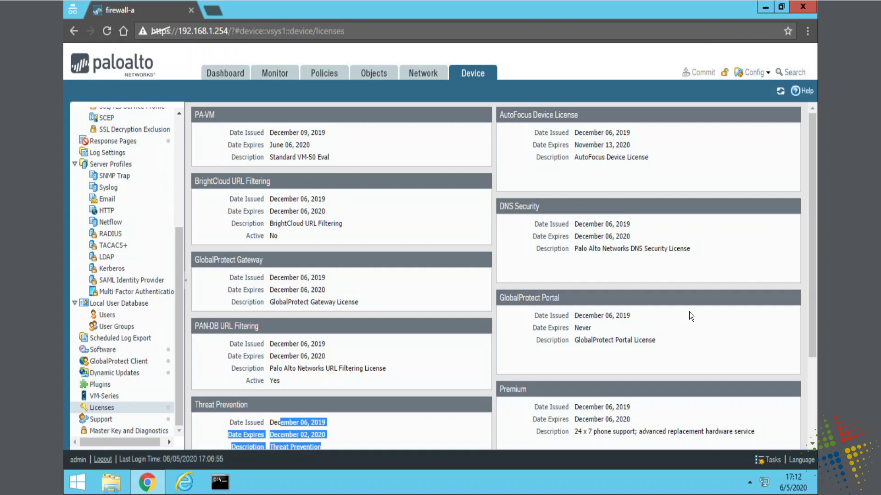
pyautogui.moveTo(812, 237); pyautogui.dragTo(803, 94)
pyautogui.moveTo(171, 34); pyautogui.dragTo(152, 34)
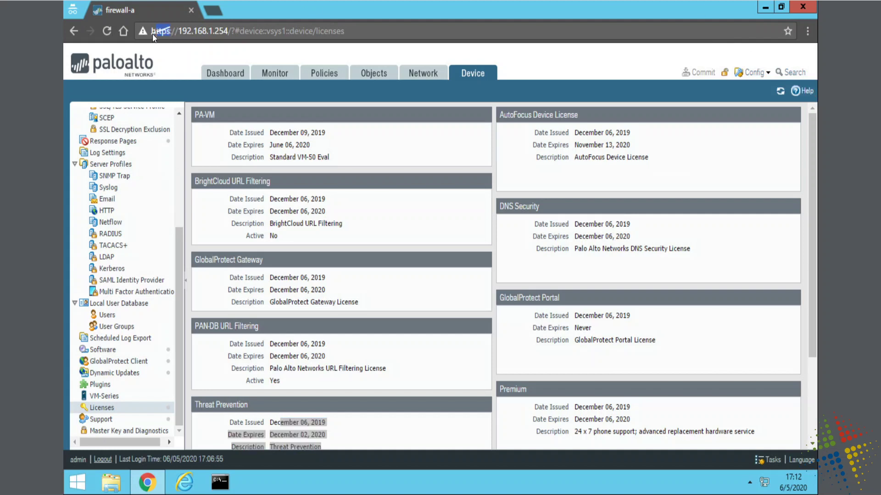